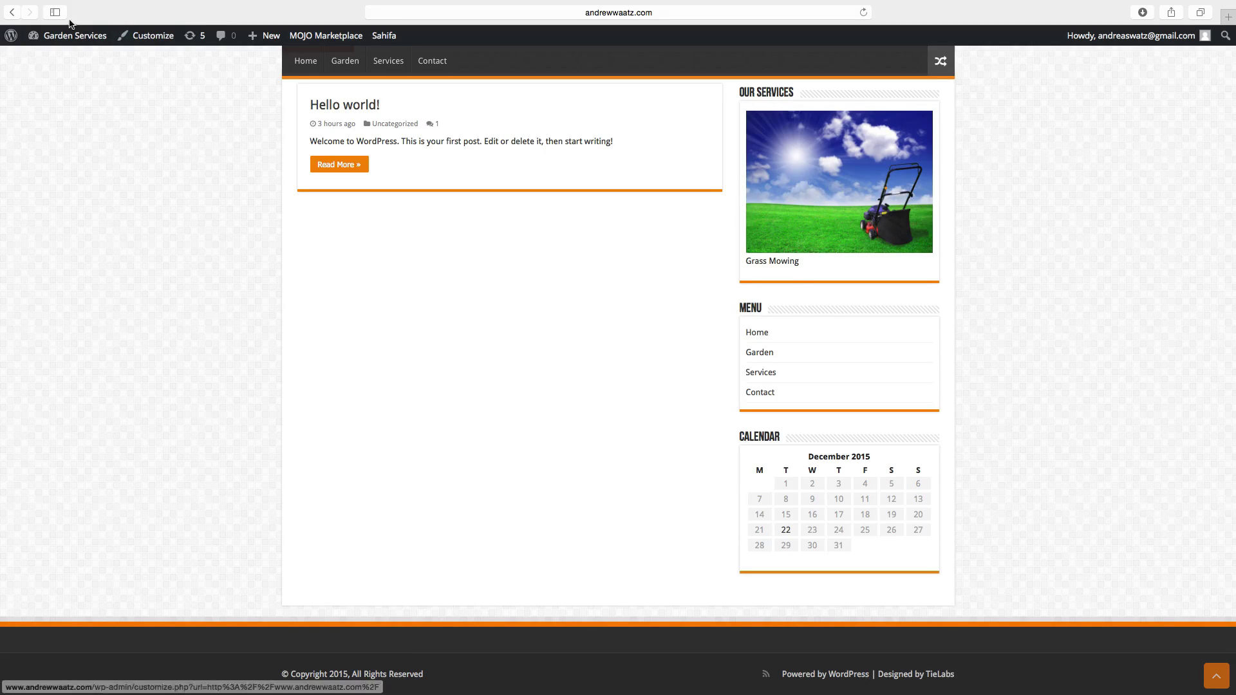
Step: On the Widgets page, add a Text widget to the First Footer Widget Area
mouse_move(70, 35)
click(45, 94)
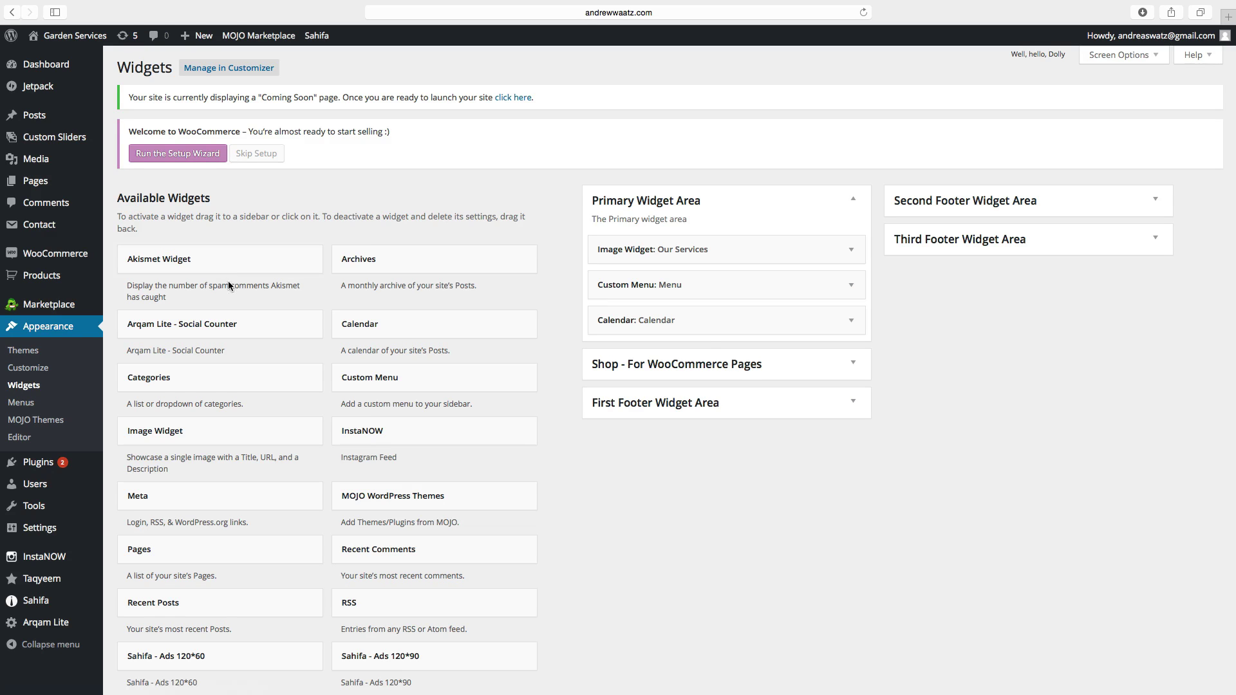
scroll(214, 402, down, 3)
scroll(214, 397, down, 4)
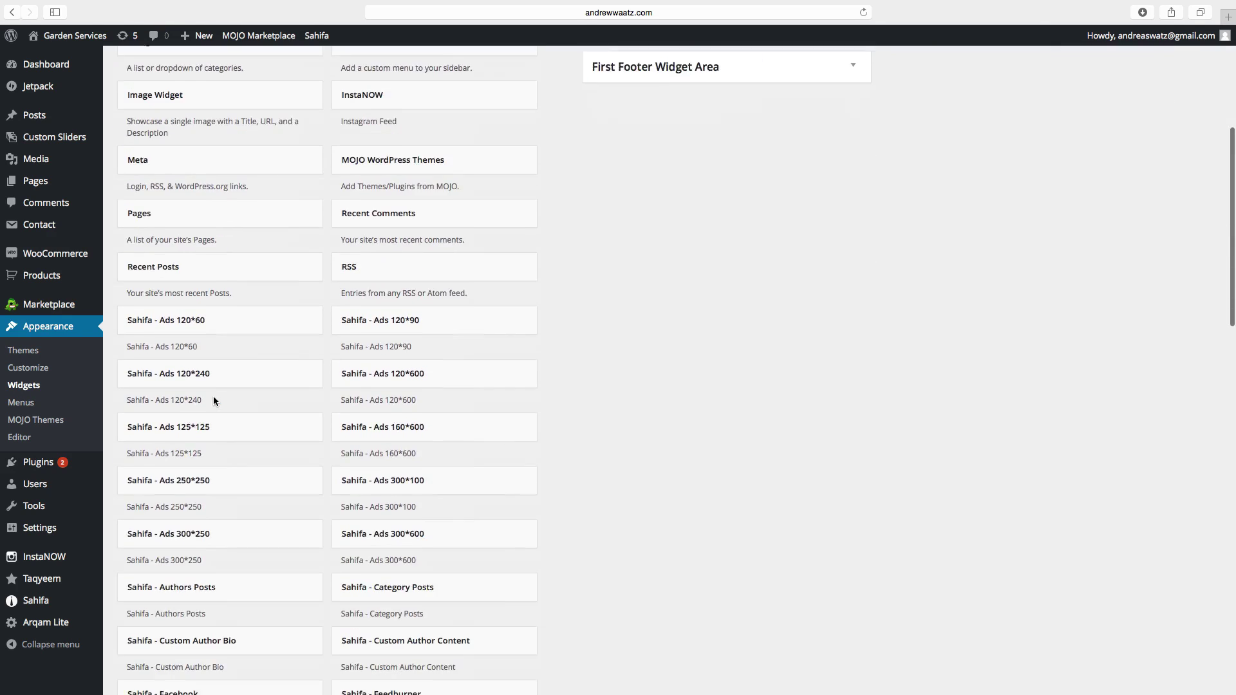
scroll(214, 397, down, 4)
scroll(214, 397, down, 4)
scroll(214, 397, down, 4)
scroll(214, 401, down, 3)
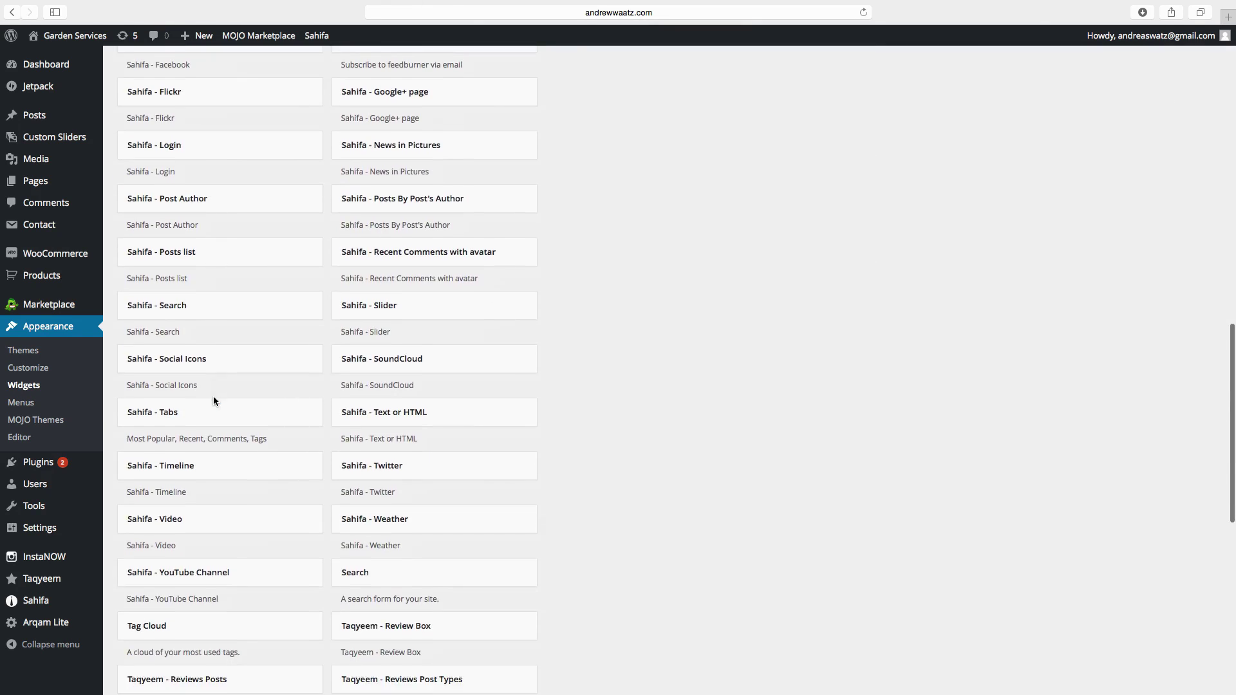
scroll(213, 400, down, 3)
scroll(209, 403, down, 2)
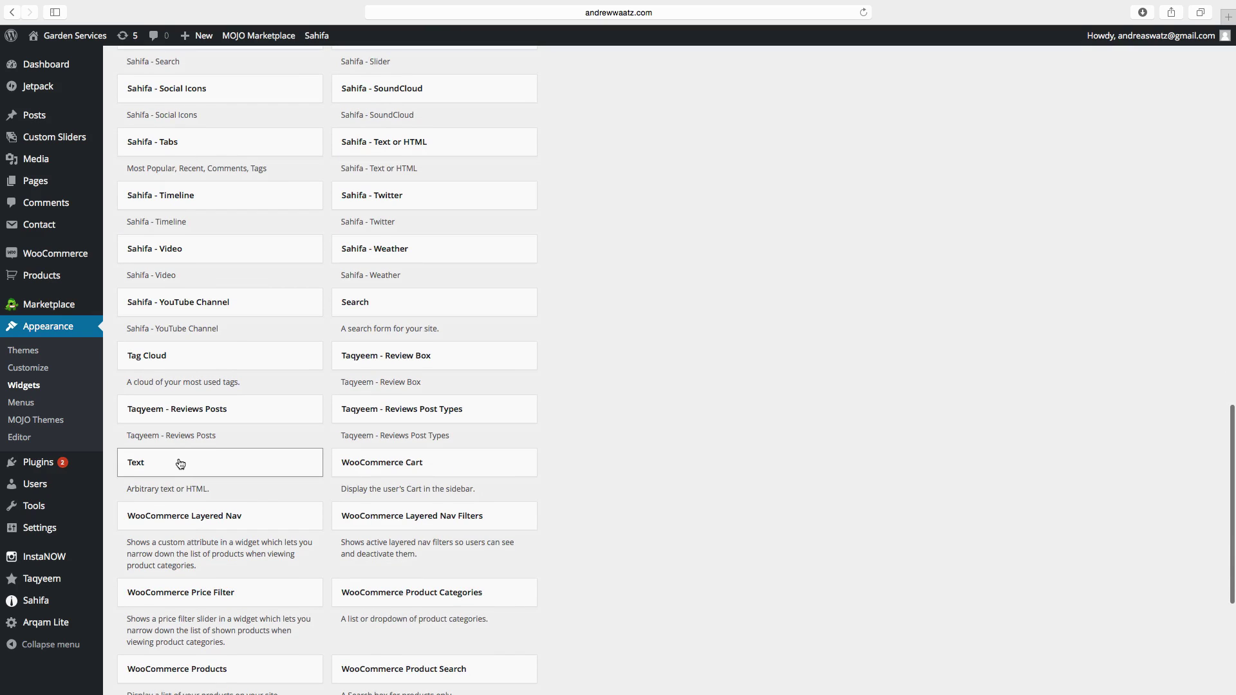
click(165, 463)
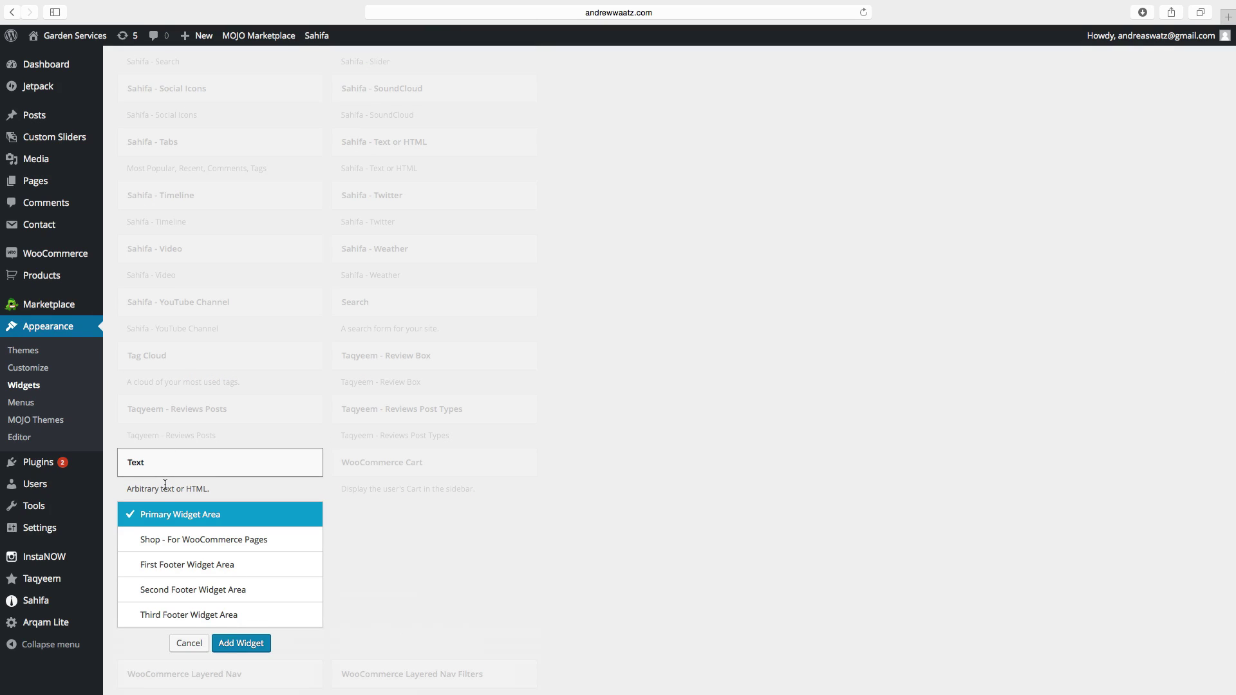
click(159, 570)
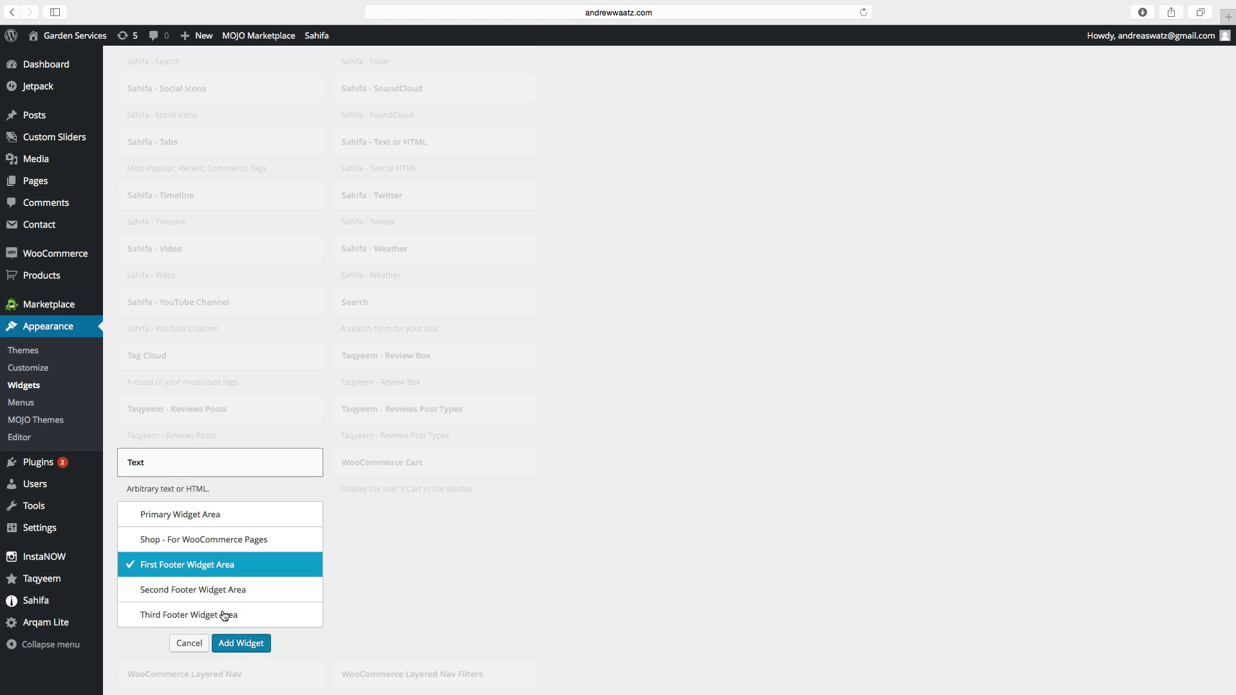
click(236, 644)
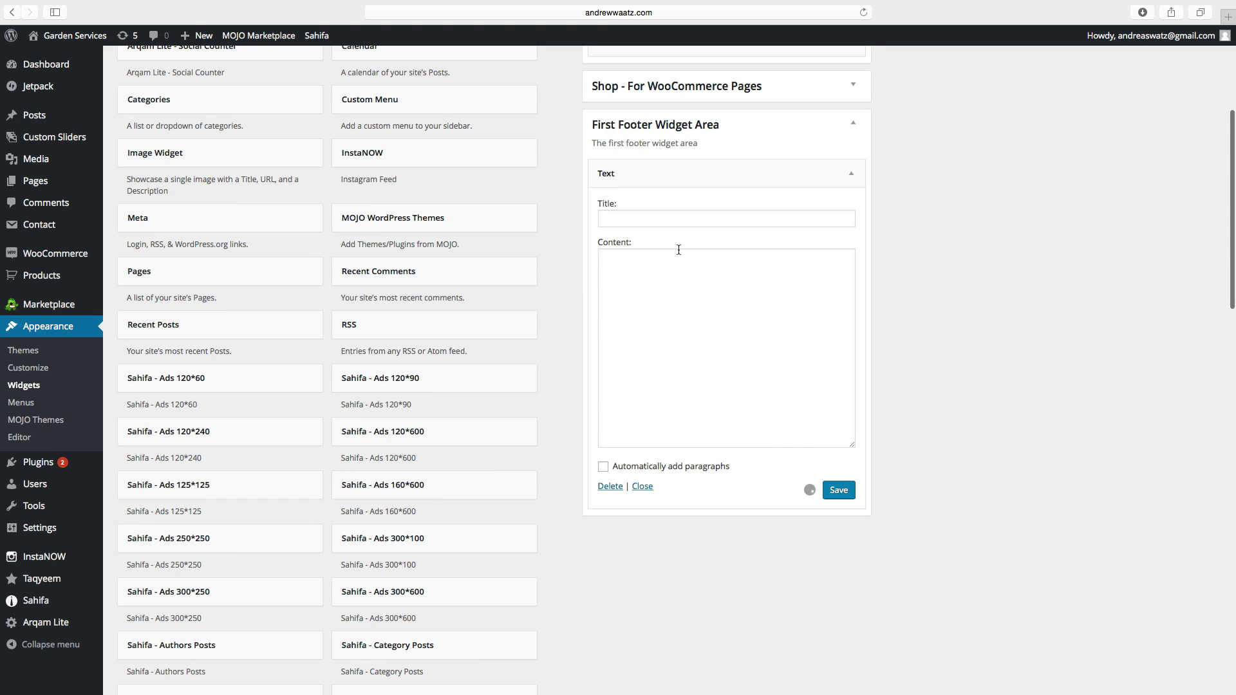
Step: Enter the widget title CONTACT and begin the content with the name plus a <br> tag
click(609, 220)
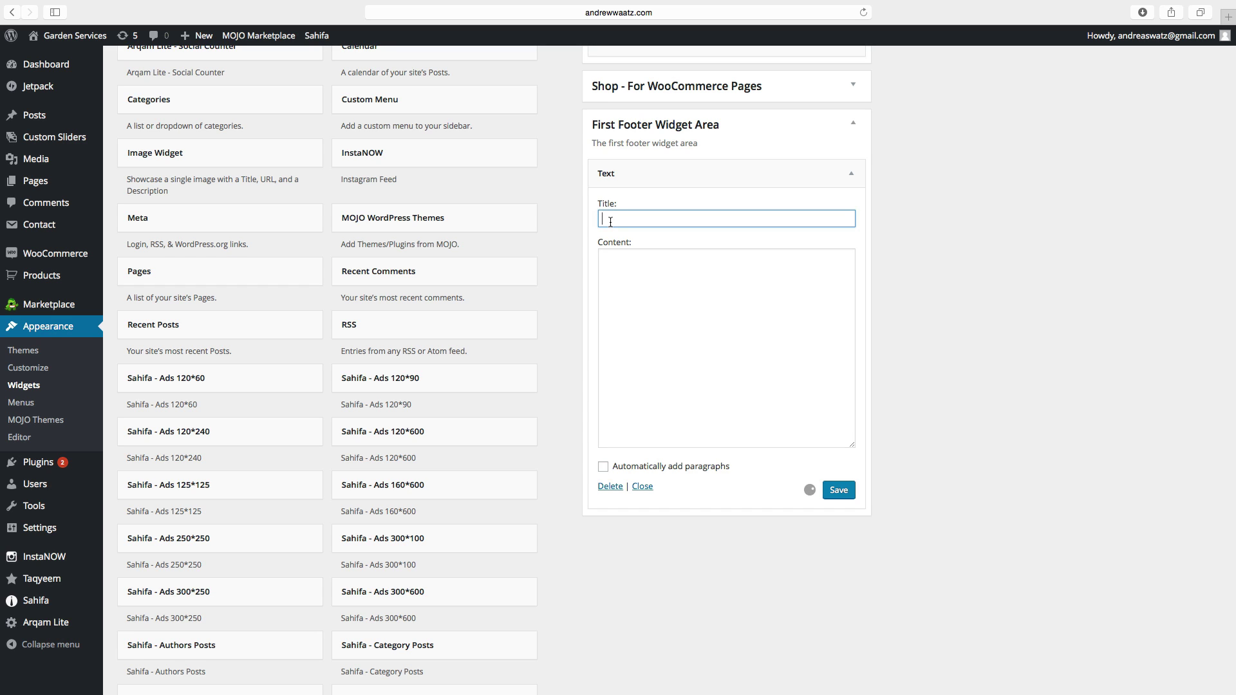
text(CONTACT)
click(649, 268)
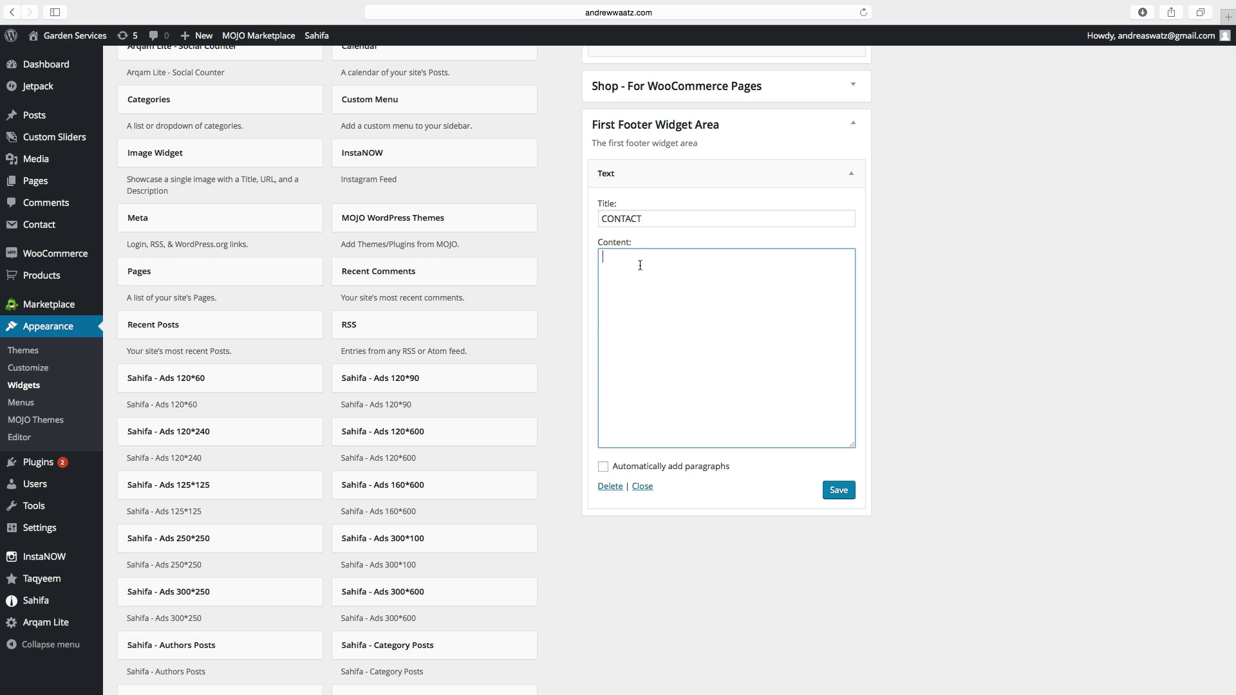
text(<br)
text(>)
Step: Copy the <br> tag after the name, then add the street and 54545 city lines below
drag(684, 256, 666, 259)
right_click(666, 257)
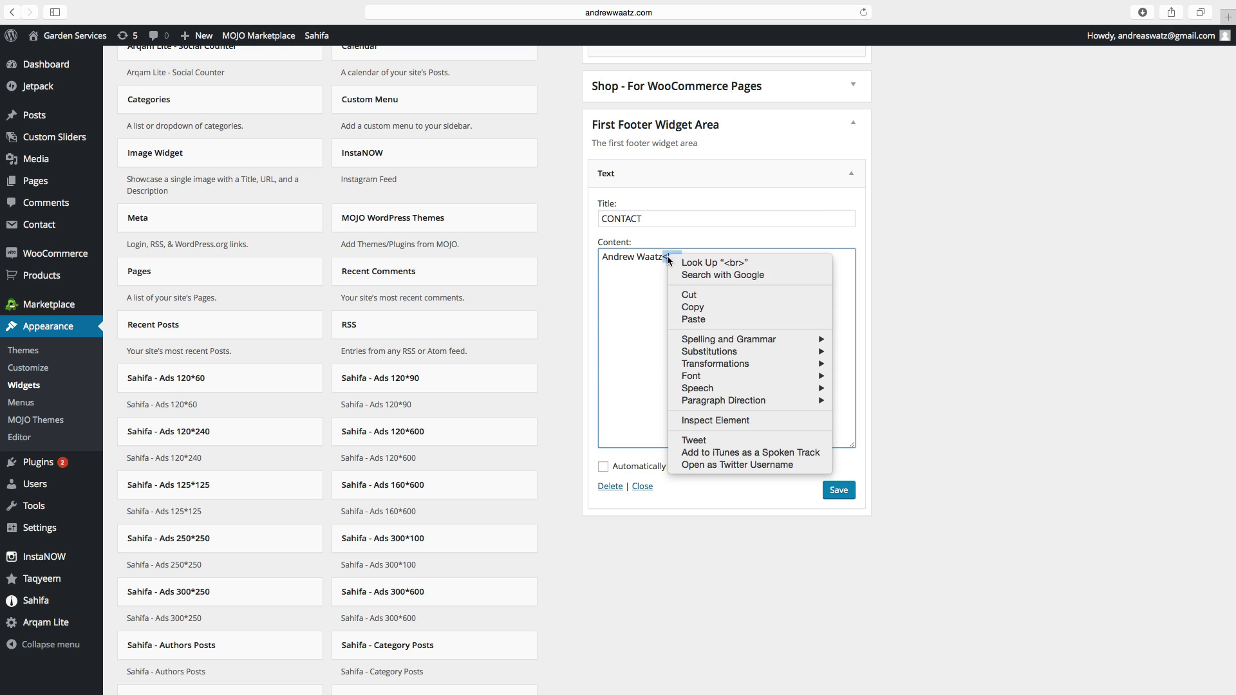
click(699, 307)
click(688, 257)
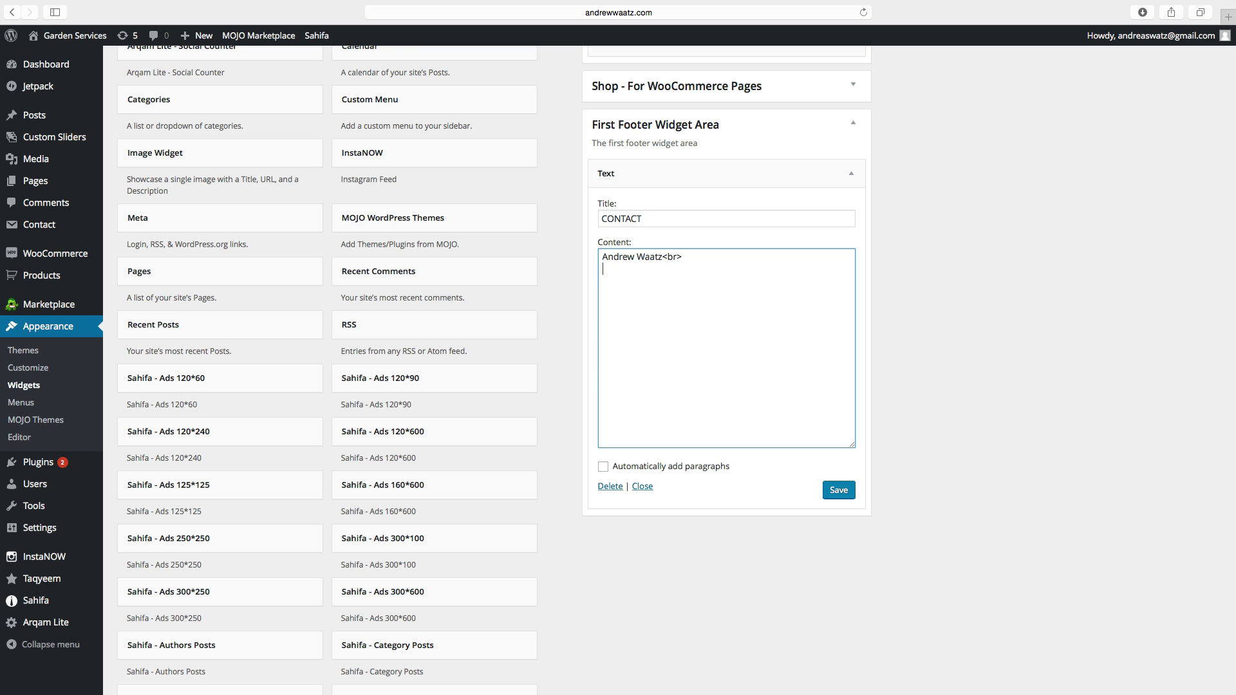
text(street )
text(54545 )
text(city)
scroll(618, 386, up, 5)
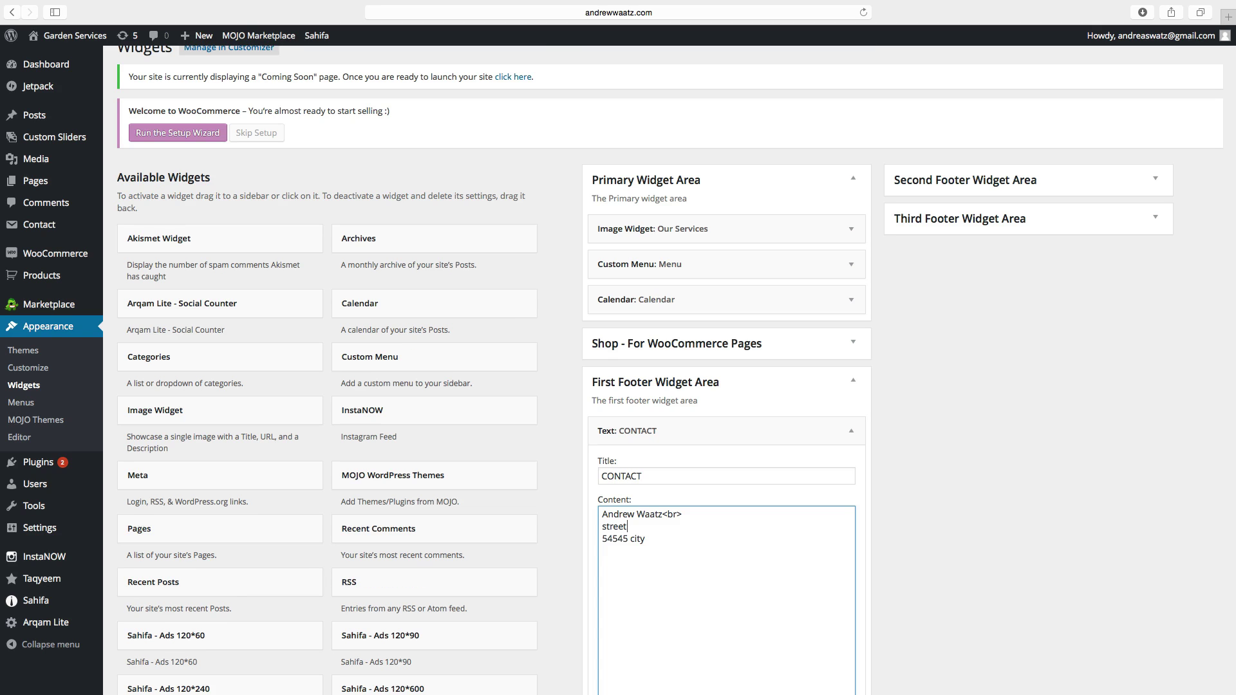
text(<)
text(br>)
Step: Add a new line after the postcode and city, then adjust the email link's address and text
key(Down)
text(br)
text(>)
key(Return)
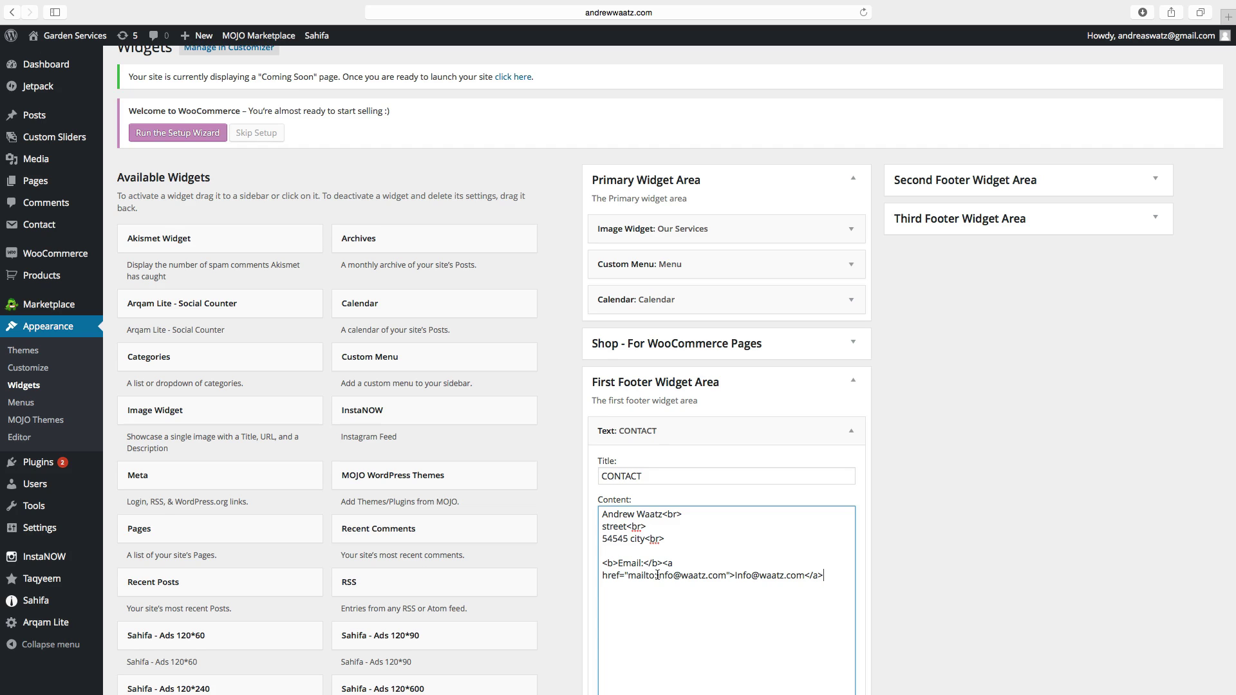
drag(658, 575, 724, 574)
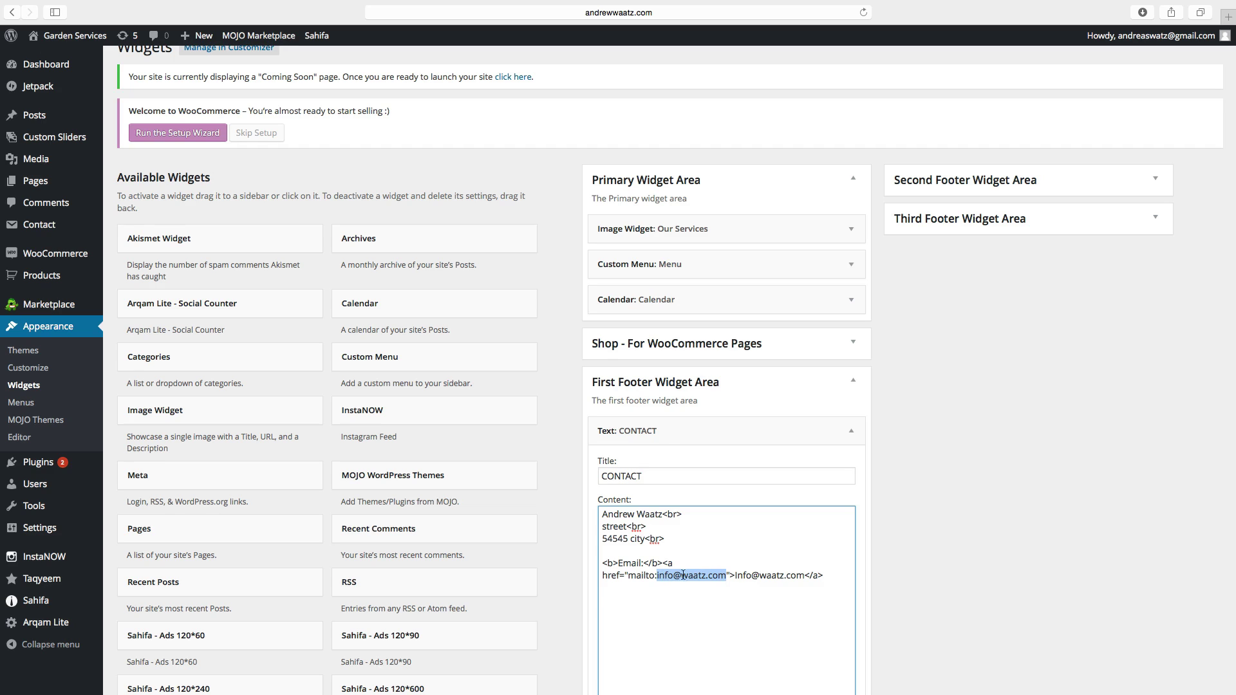
drag(736, 576, 805, 576)
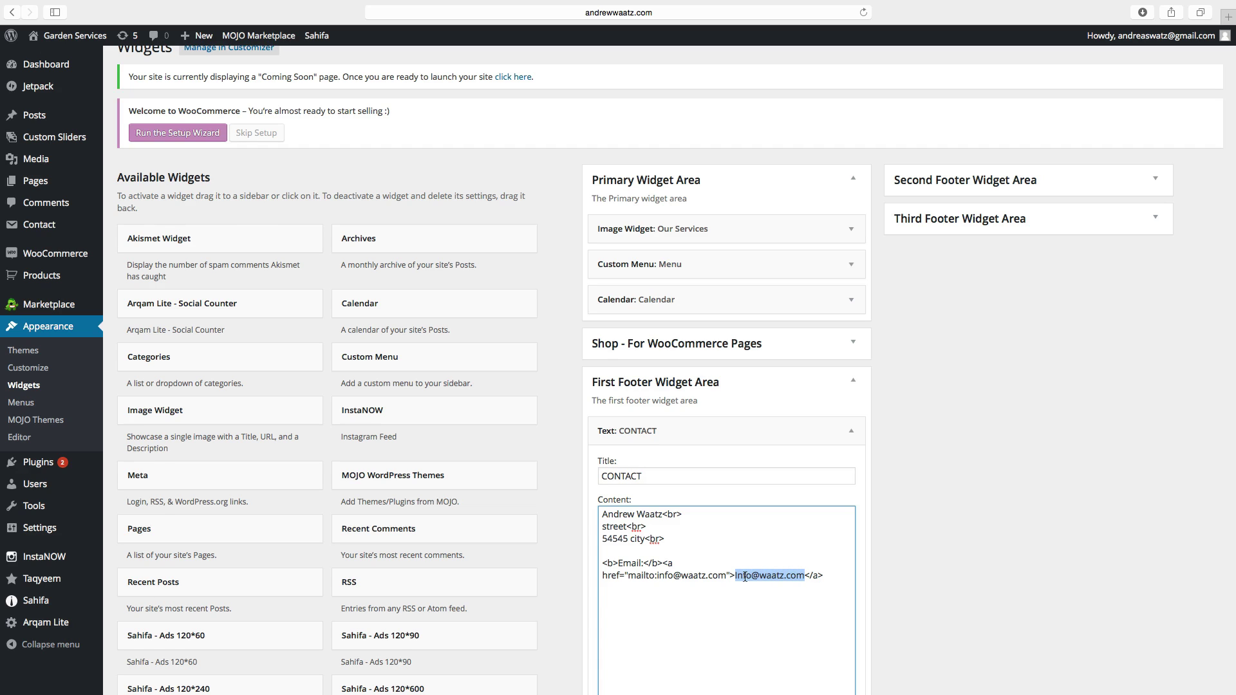
click(830, 576)
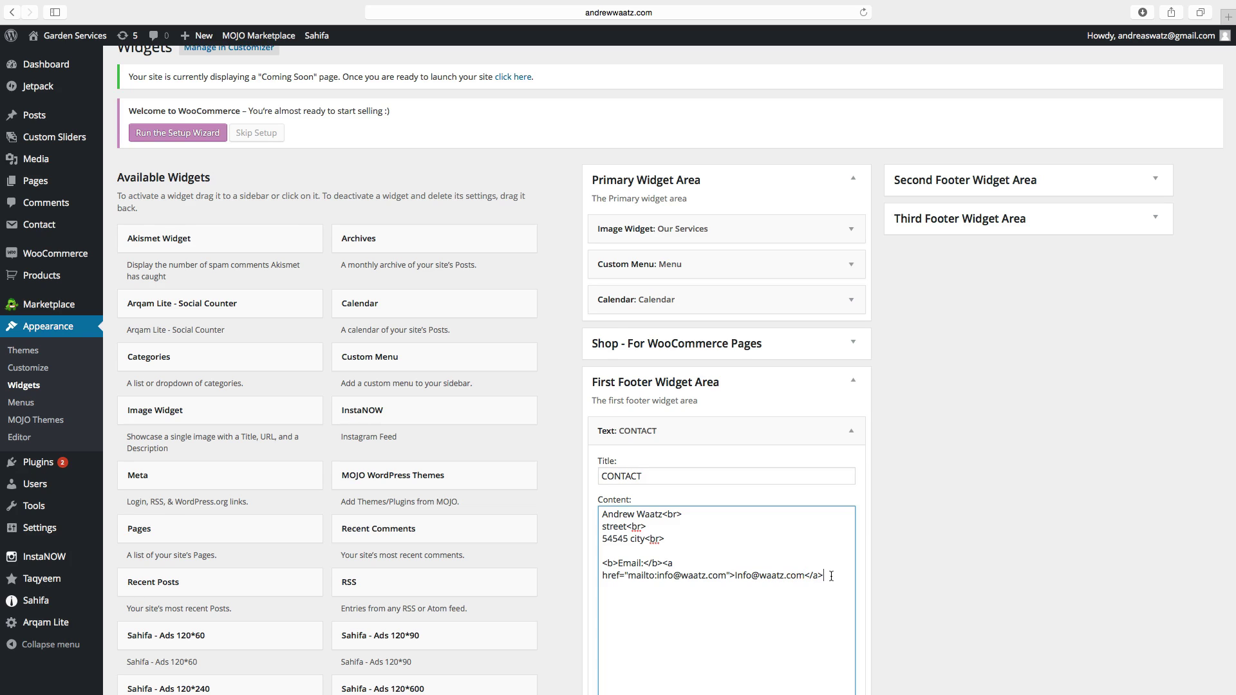
text(</a>)
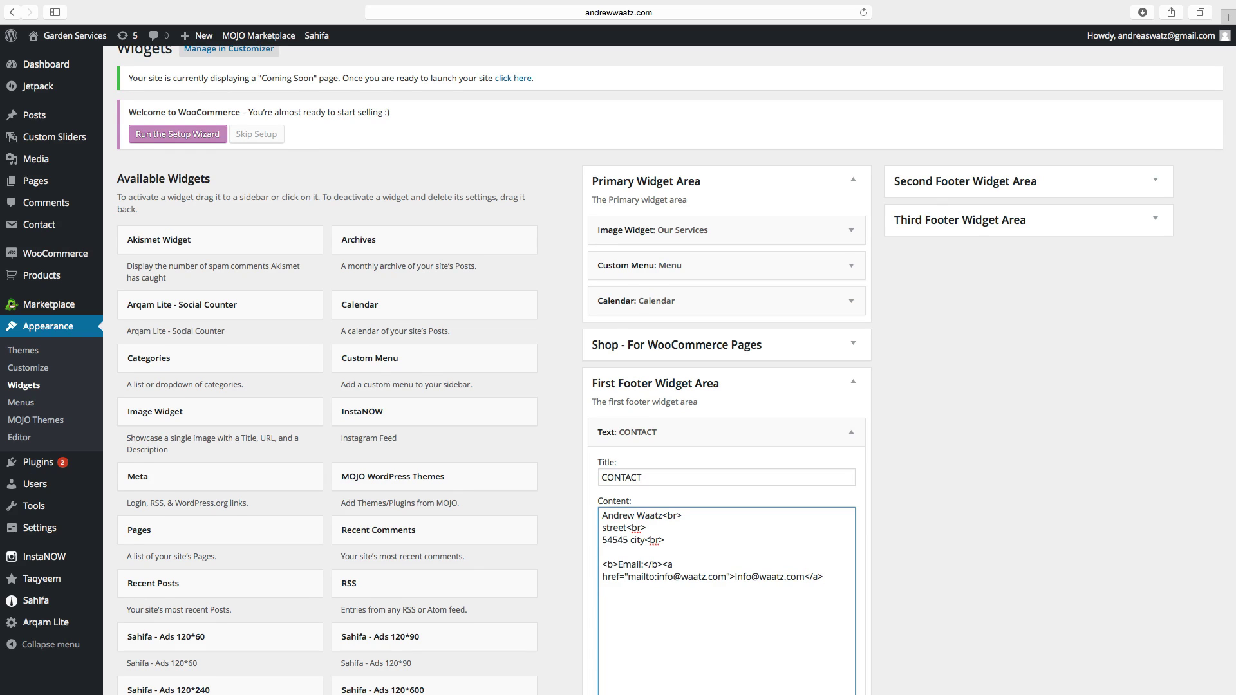
text(<br)
text(>)
key(Return)
text(Phone:)
text(544564564564)
text(<)
text(br>)
scroll(1139, 546, down, 2)
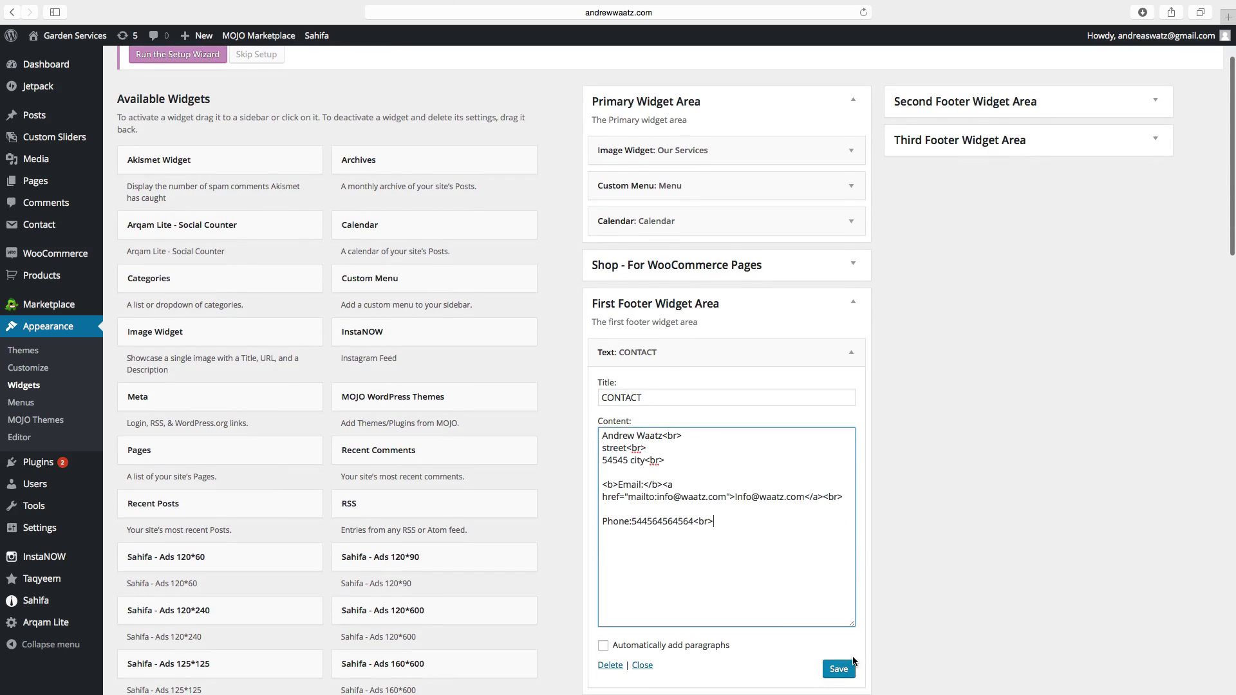
click(851, 669)
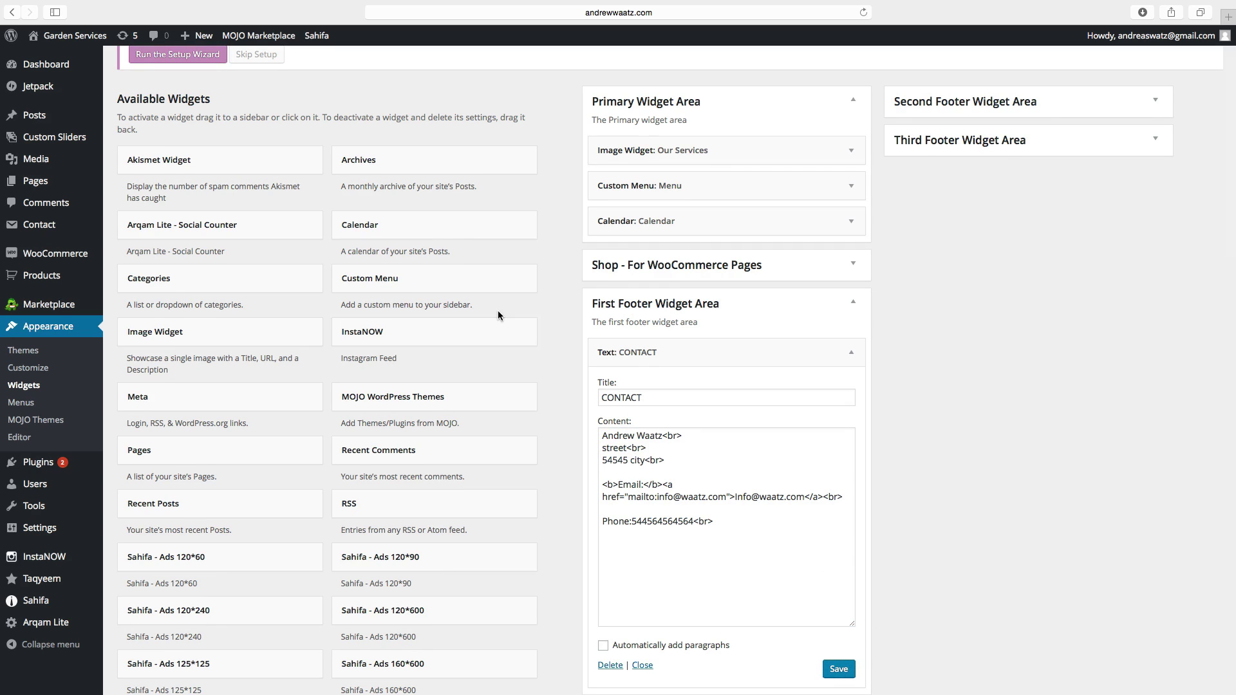
mouse_move(74, 35)
click(83, 41)
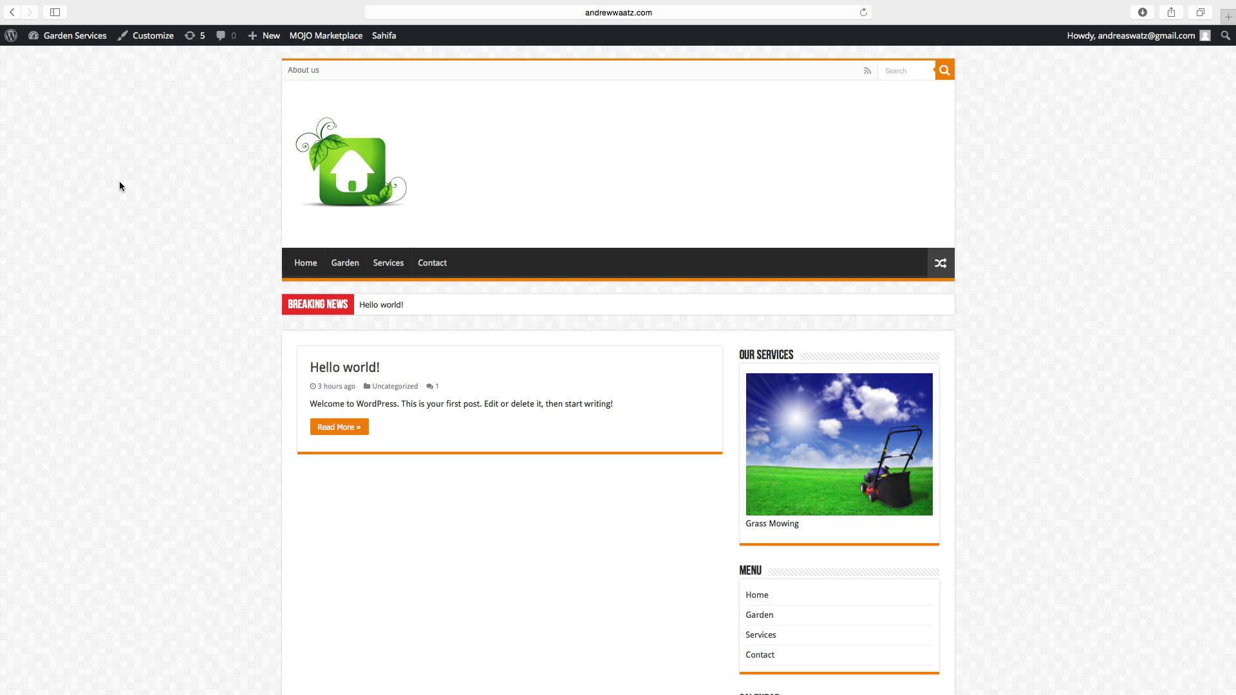
scroll(150, 371, down, 2)
scroll(150, 370, down, 5)
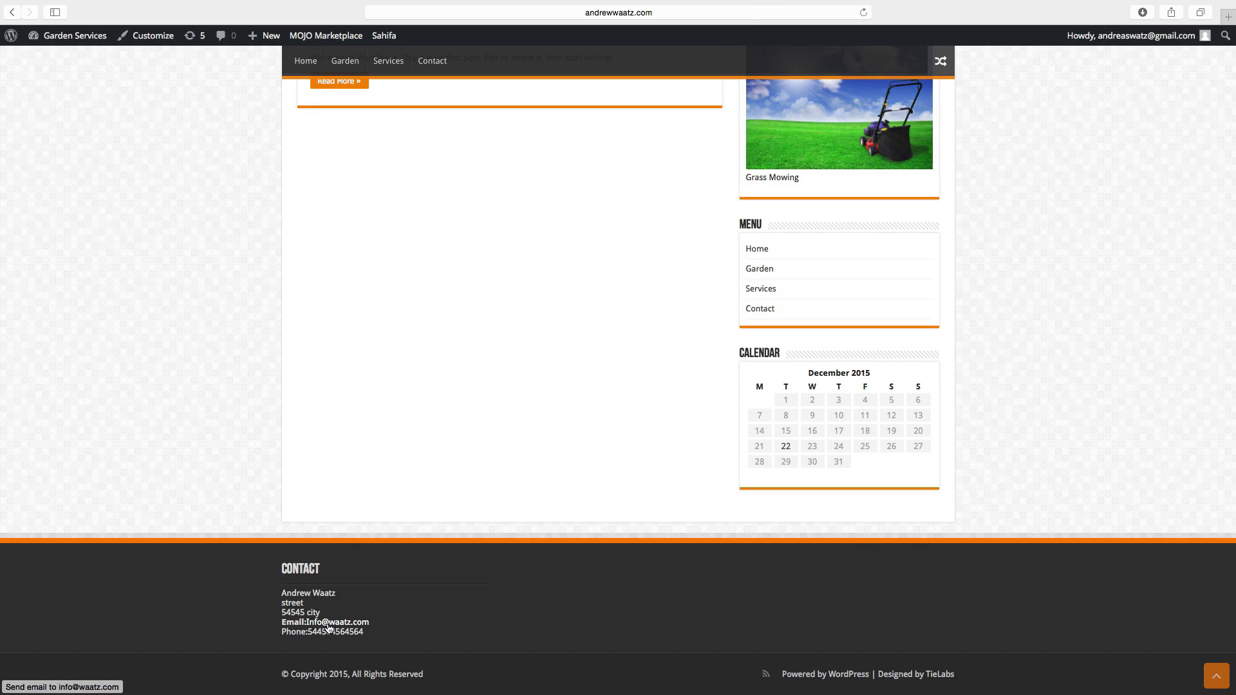
click(331, 624)
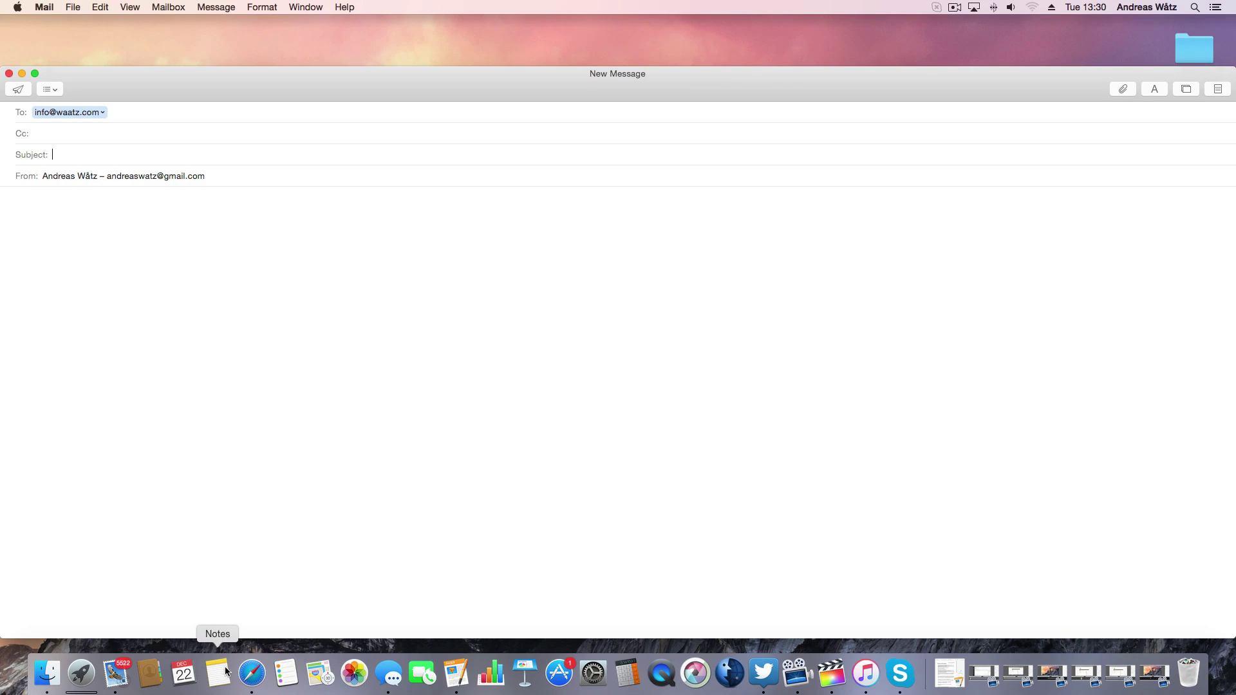
click(252, 673)
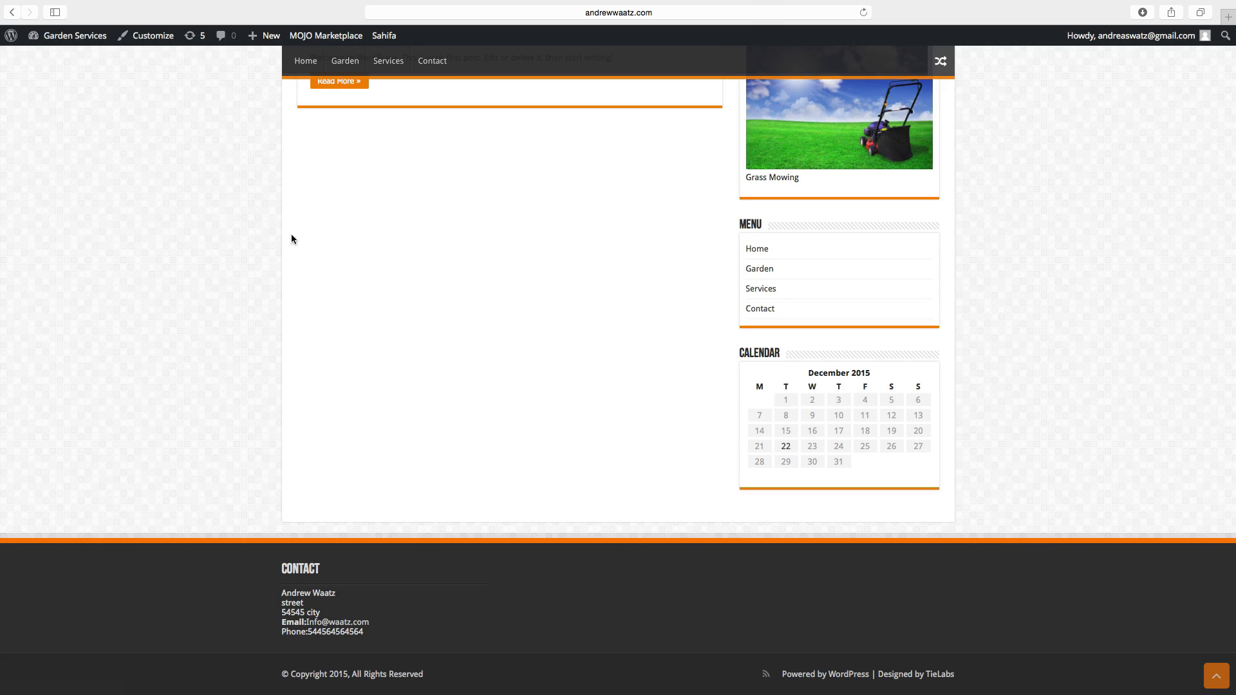
Step: Back on the Widgets page, add a Custom Menu widget to the Second Footer Widget Area
click(48, 96)
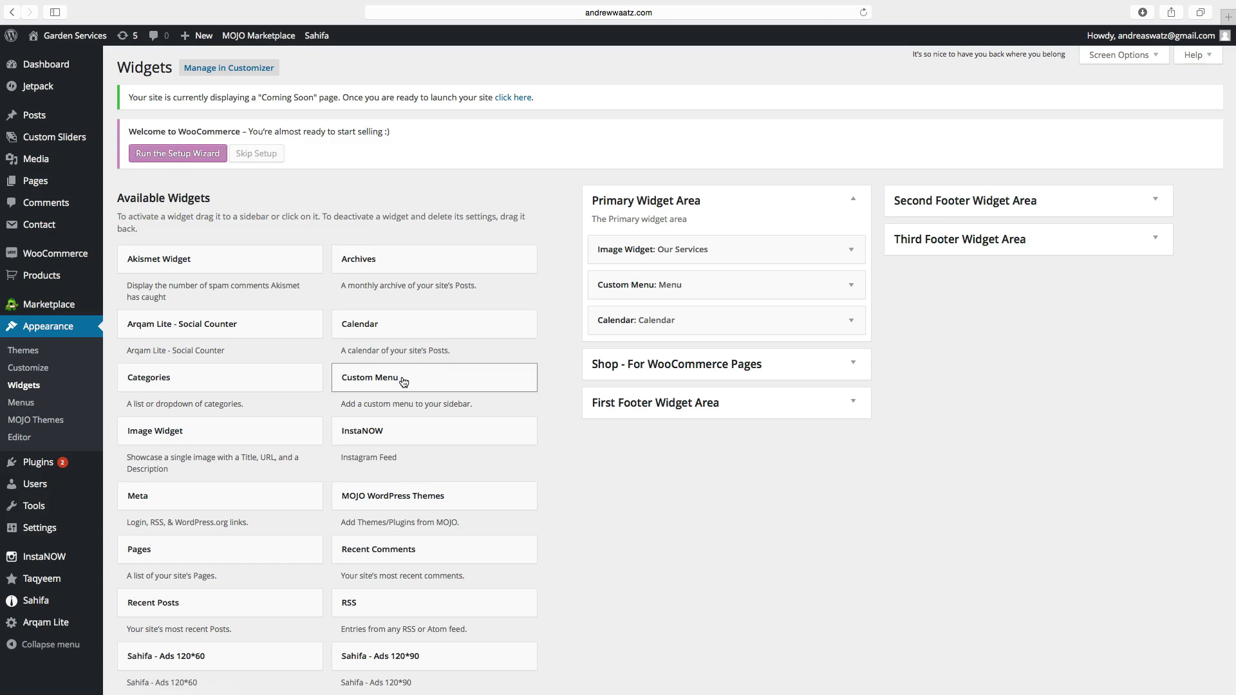
click(402, 380)
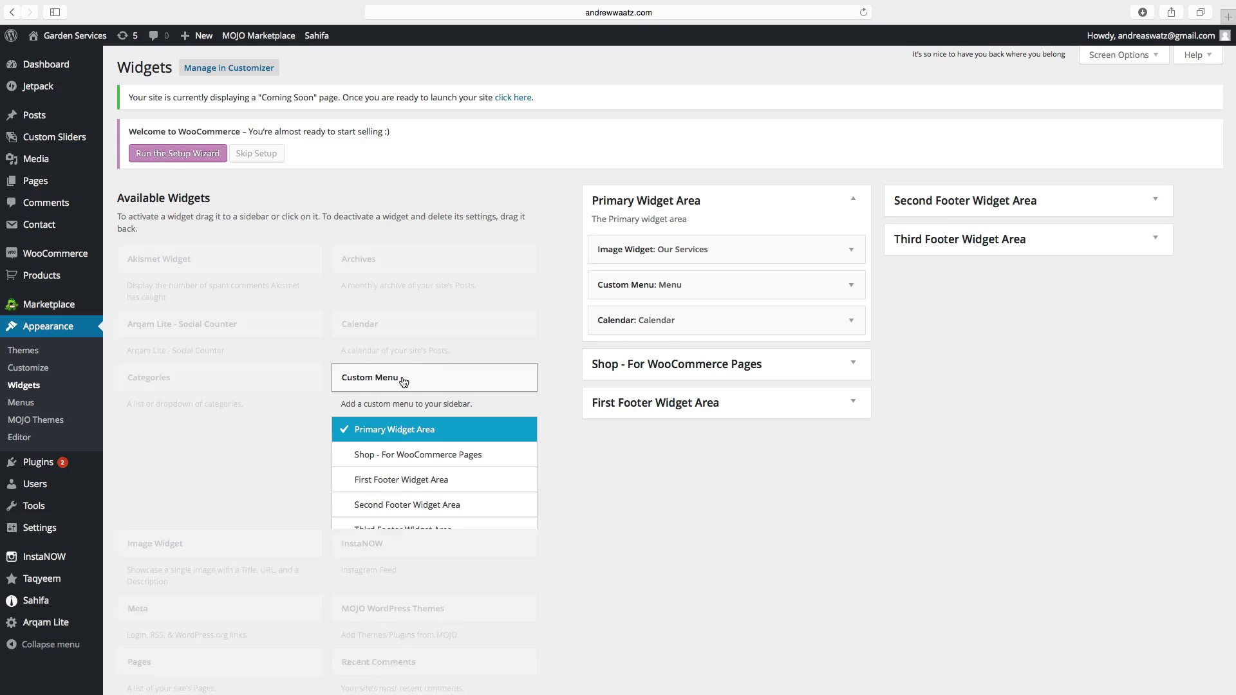
click(383, 507)
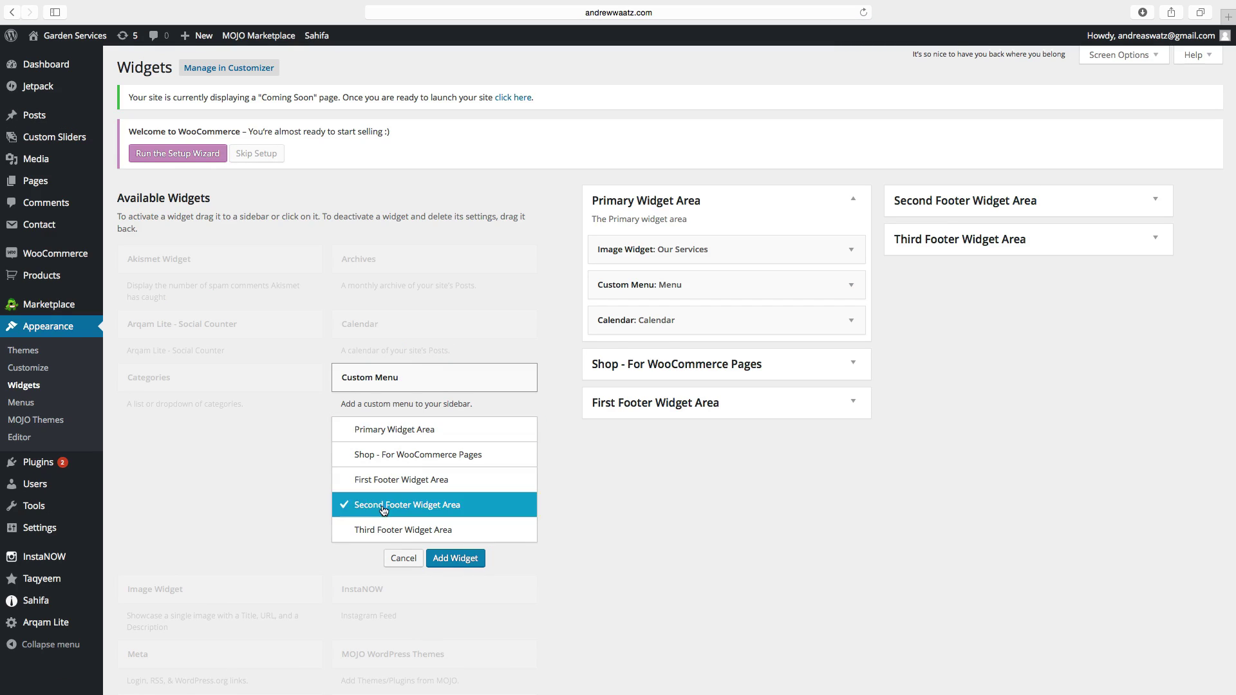
click(457, 561)
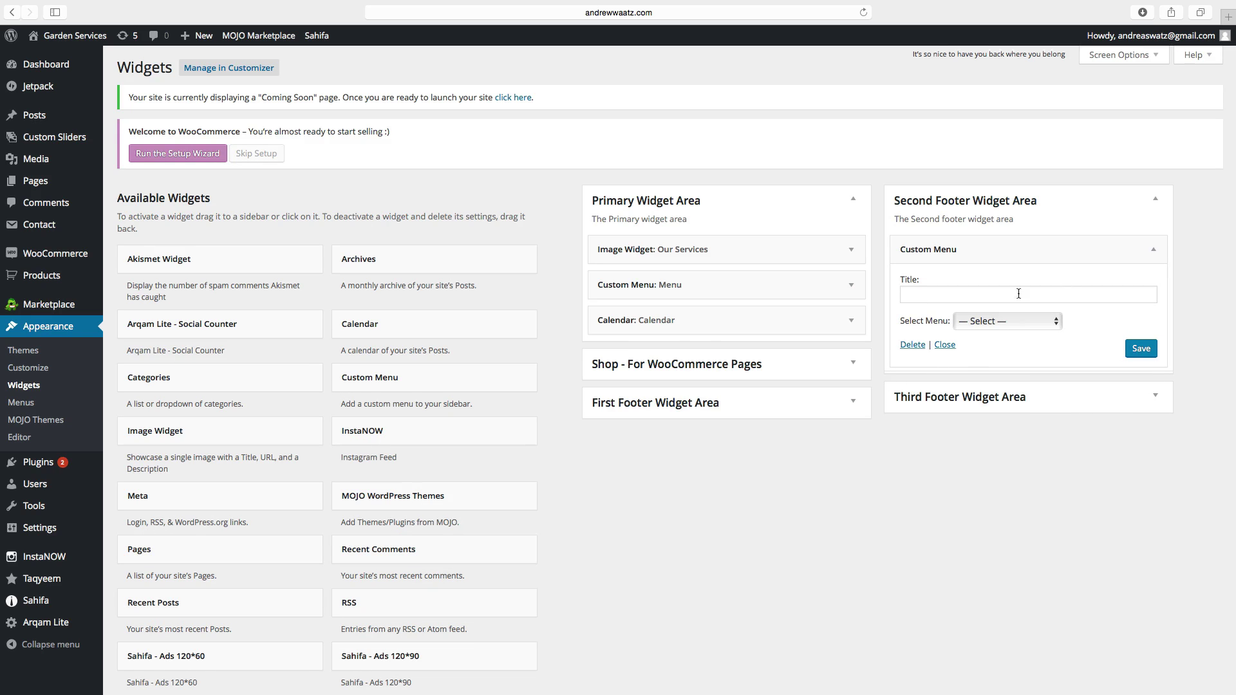
Step: Title the Custom Menu widget Menu, select the Top navigation menu, and save it
click(984, 295)
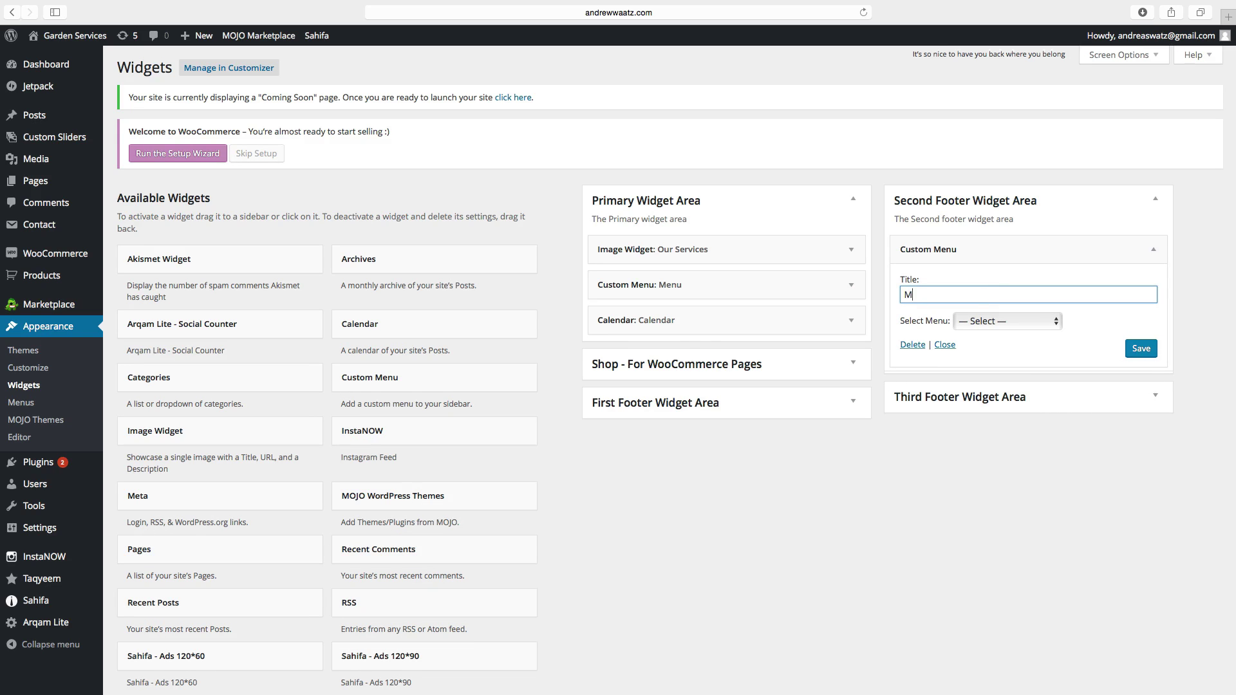
click(991, 322)
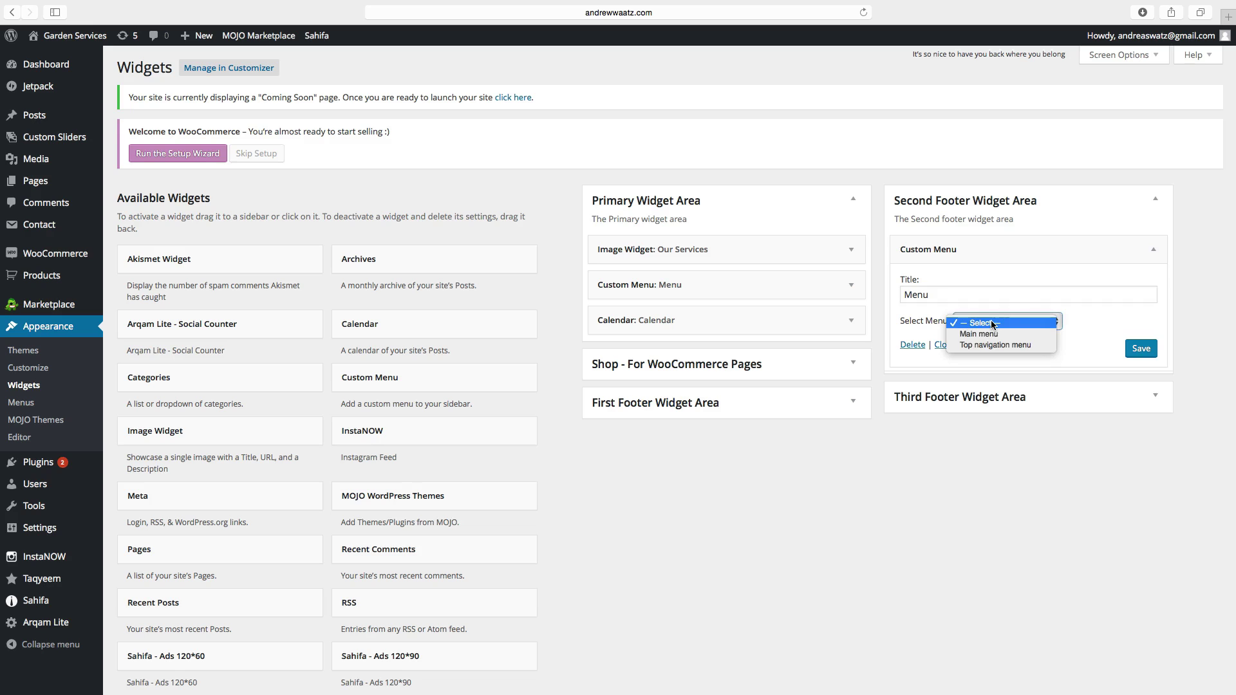
click(969, 347)
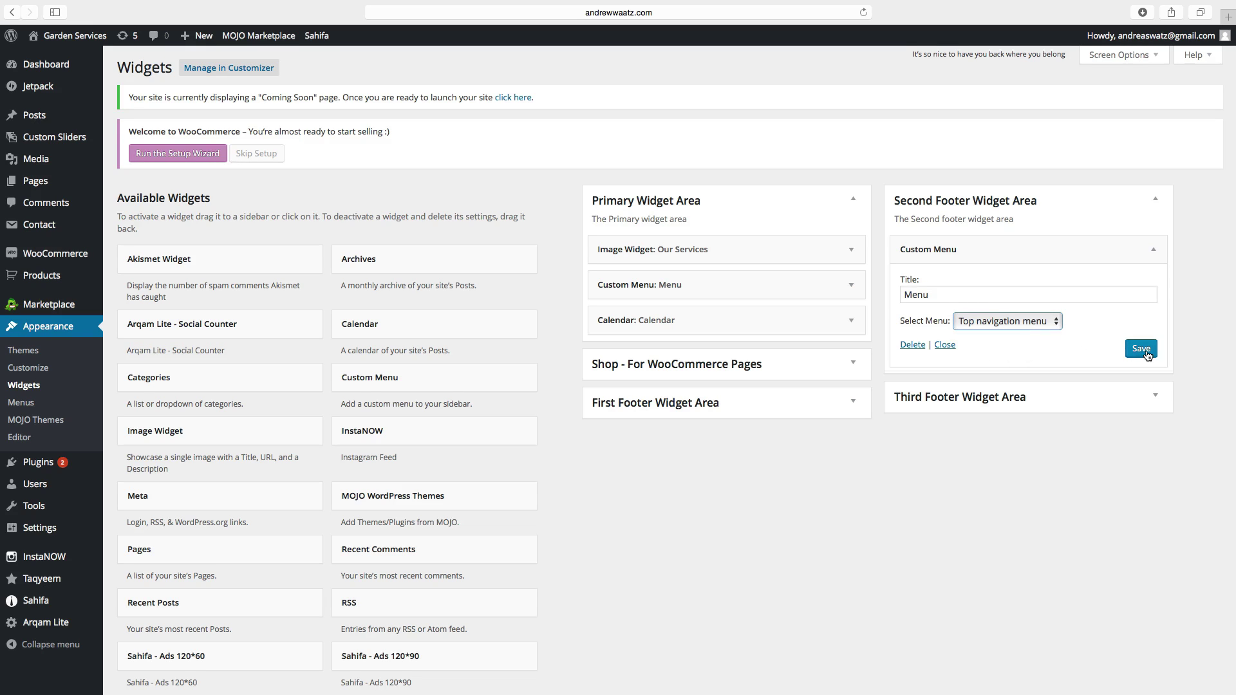
click(1146, 353)
Step: Open the live site and scroll down to the footer's new MENU block with About us
click(70, 36)
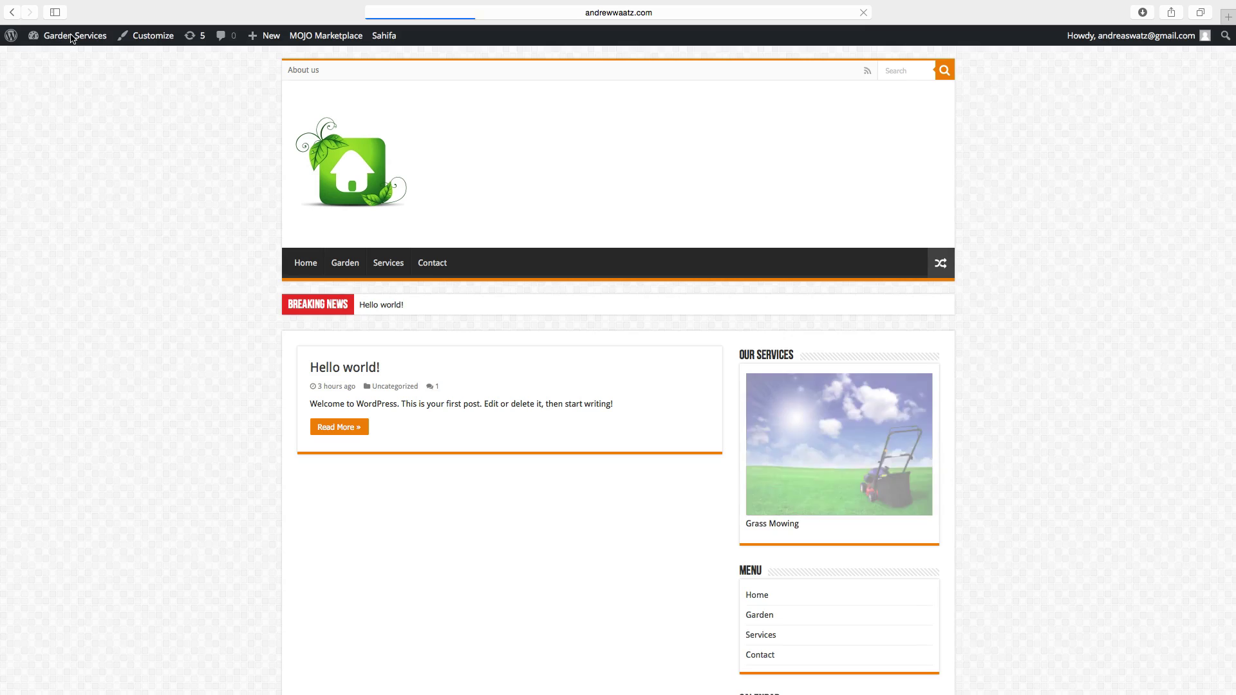
scroll(187, 356, down, 3)
scroll(186, 356, down, 4)
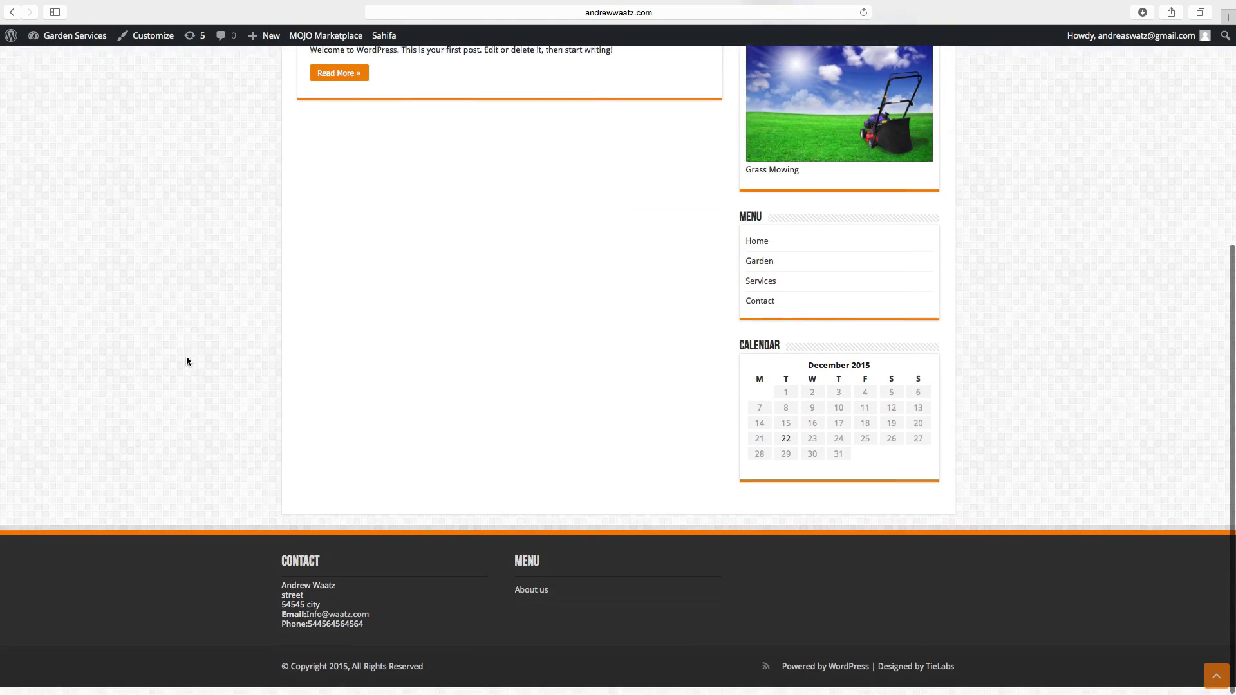